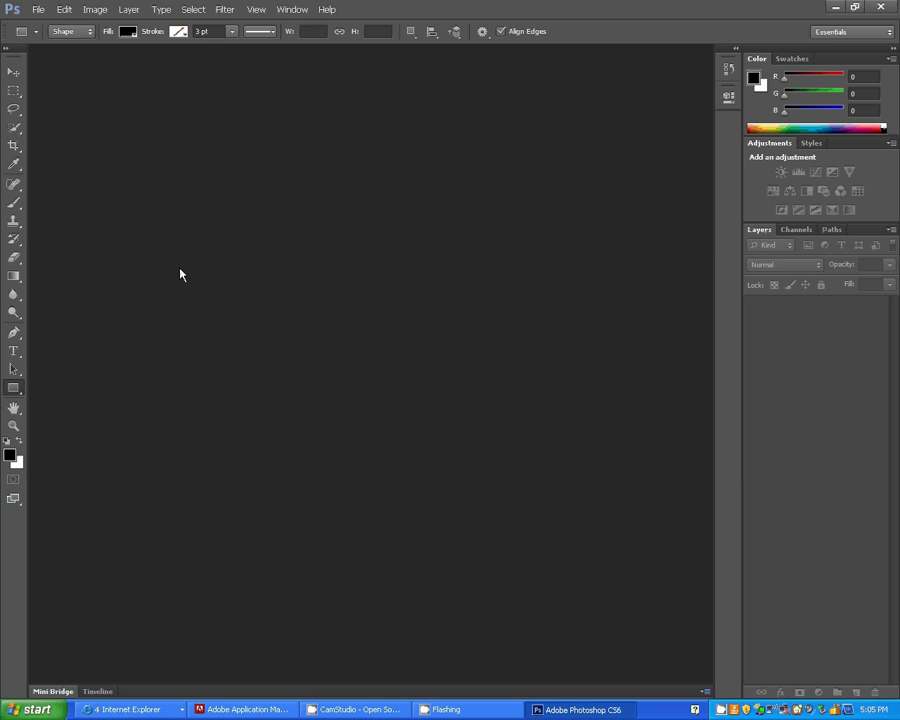
- Create a transparent document named Demo with the Photo preset at Portrait, 5 x 7 inches, 300 ppi
left_click(37, 9)
left_click(50, 23)
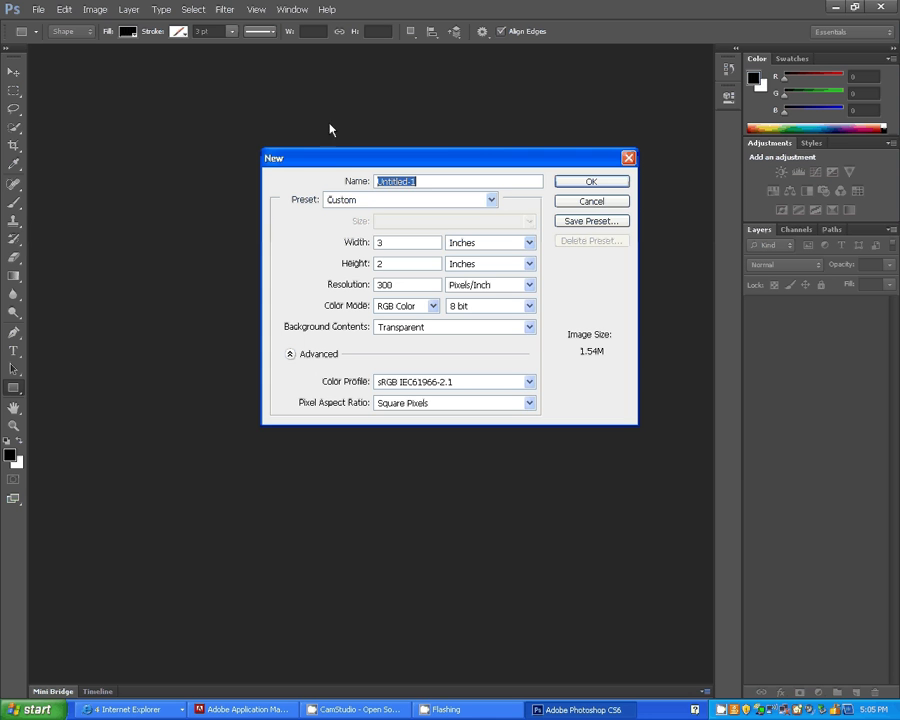
left_click_drag(474, 155, 405, 169)
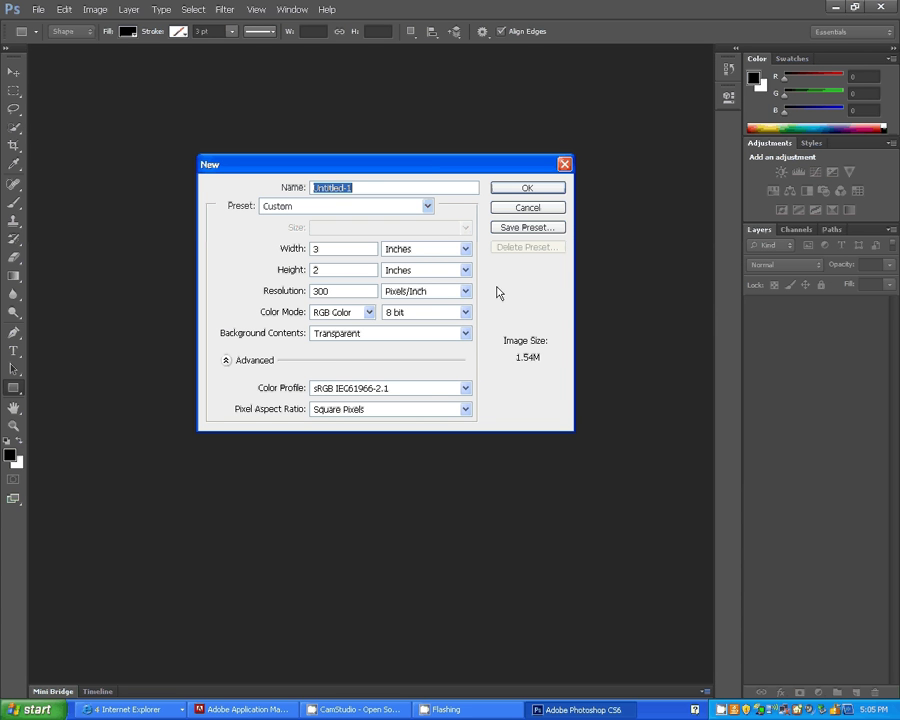
type("Demo")
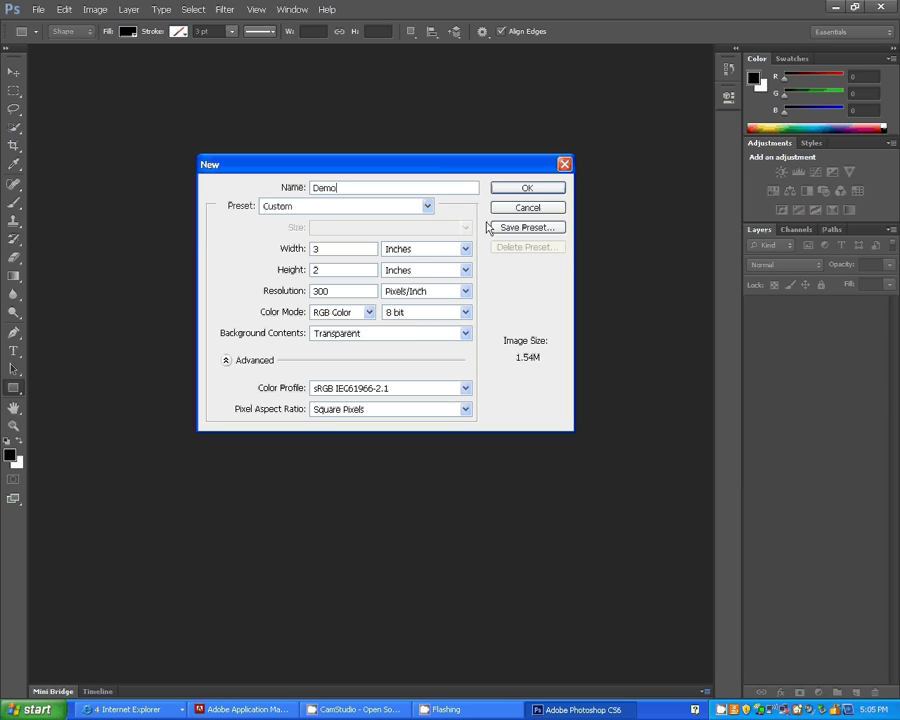
left_click(431, 209)
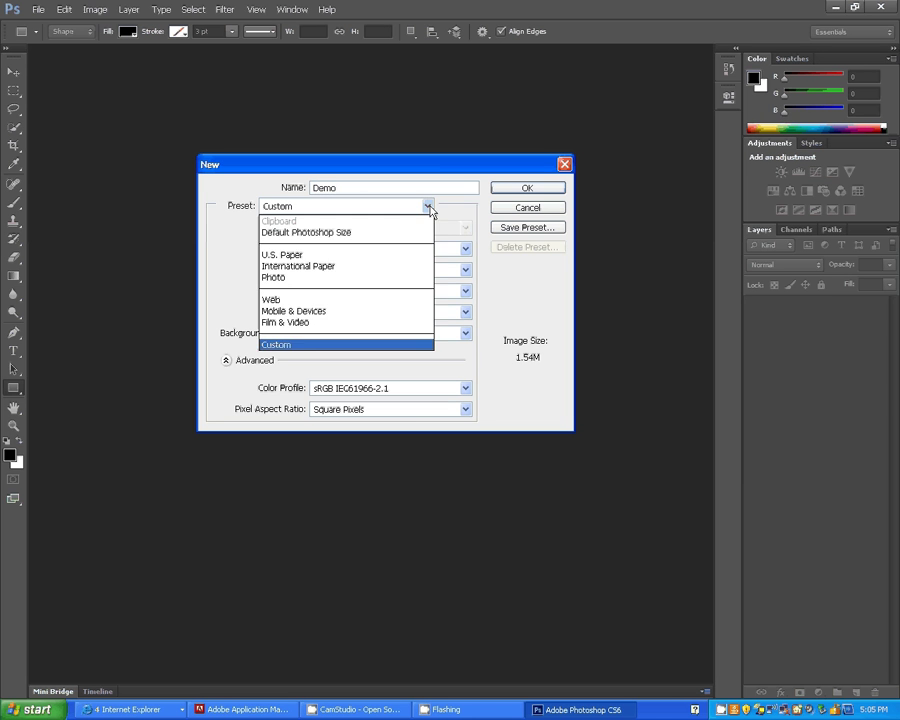
left_click(344, 278)
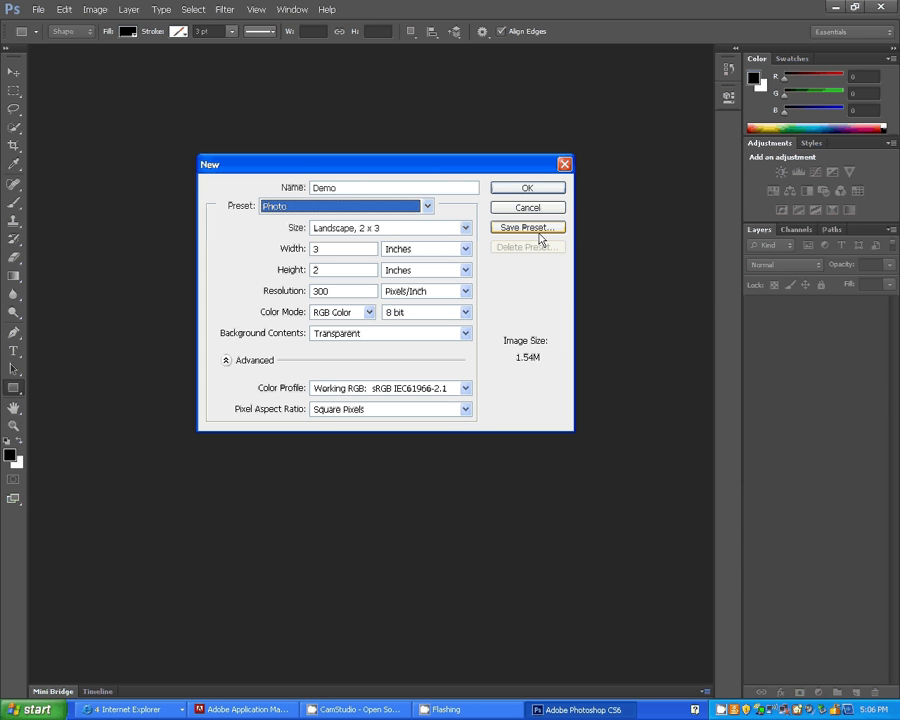
left_click(465, 229)
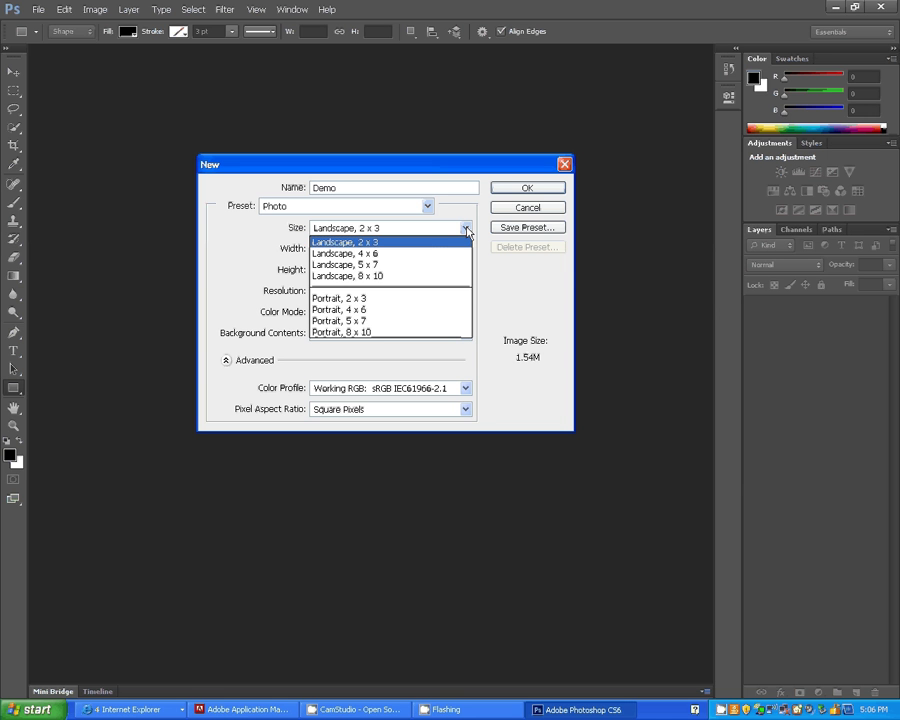
left_click(378, 321)
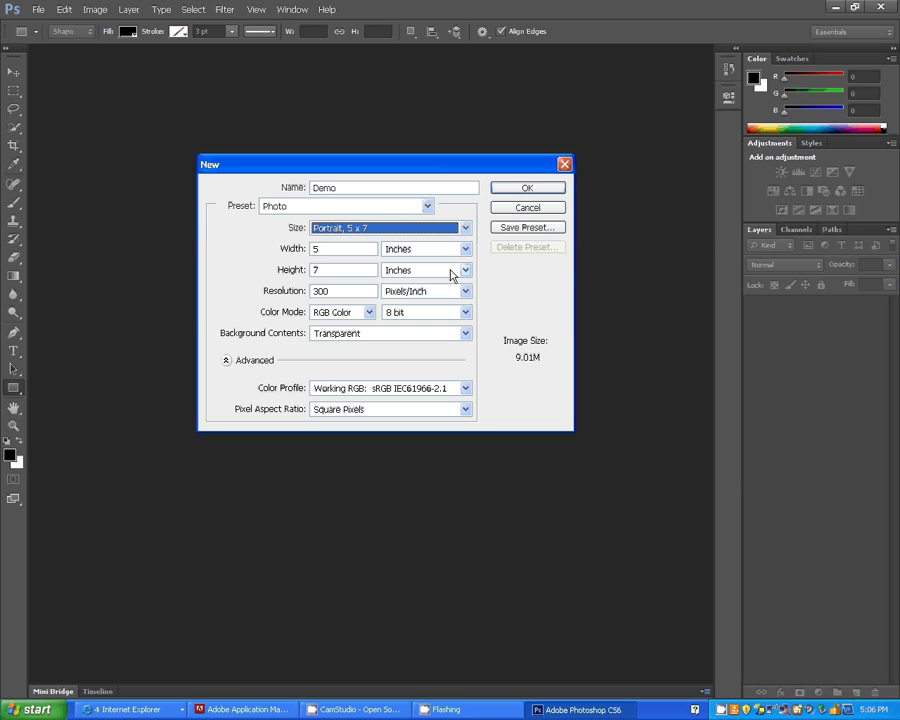
left_click(527, 190)
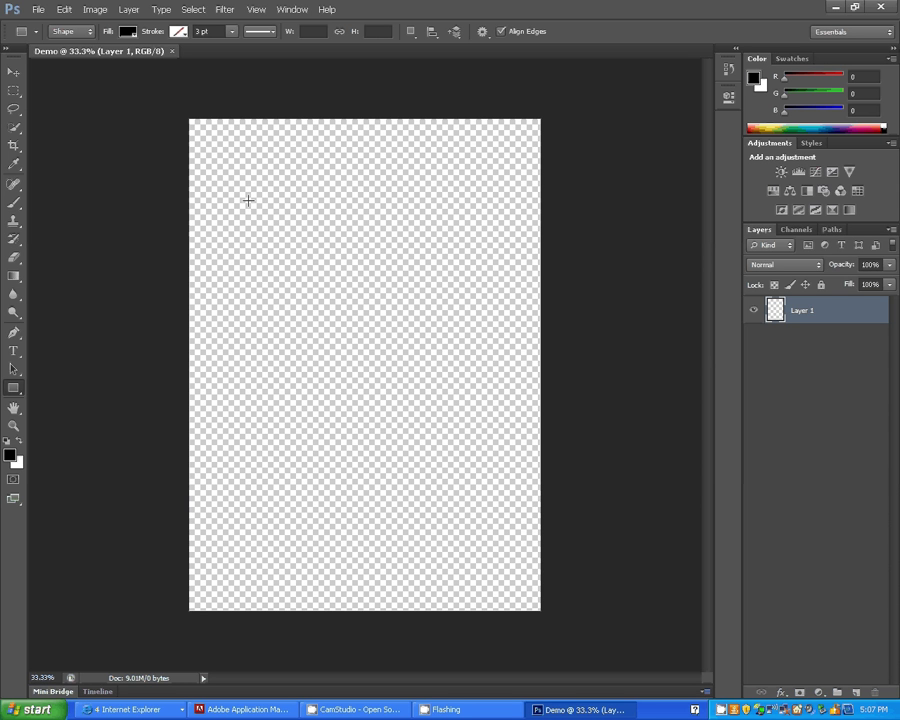
- Draw a black rectangle shape over the upper middle of the Demo canvas
left_click_drag(248, 200, 485, 442)
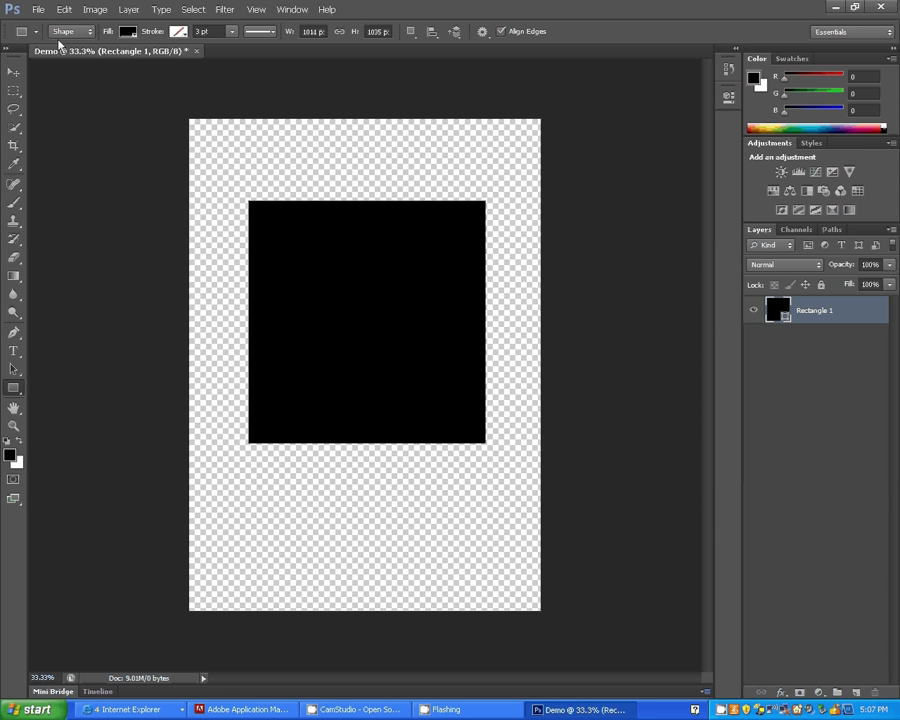
left_click(36, 10)
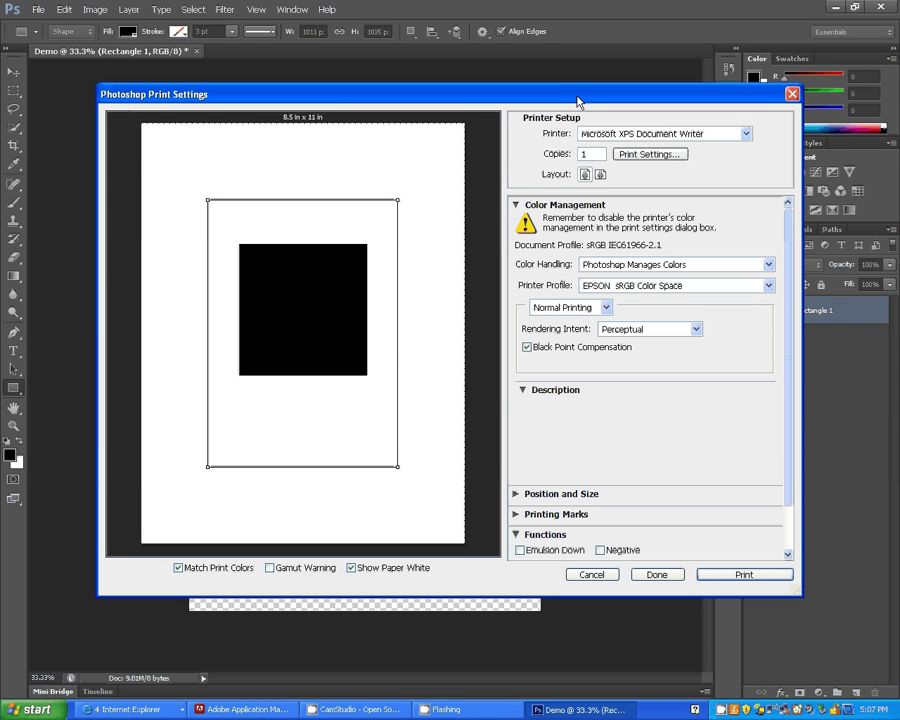
- Select GelSprinter GX e7700N as the printer in Print Settings
left_click_drag(577, 101, 544, 90)
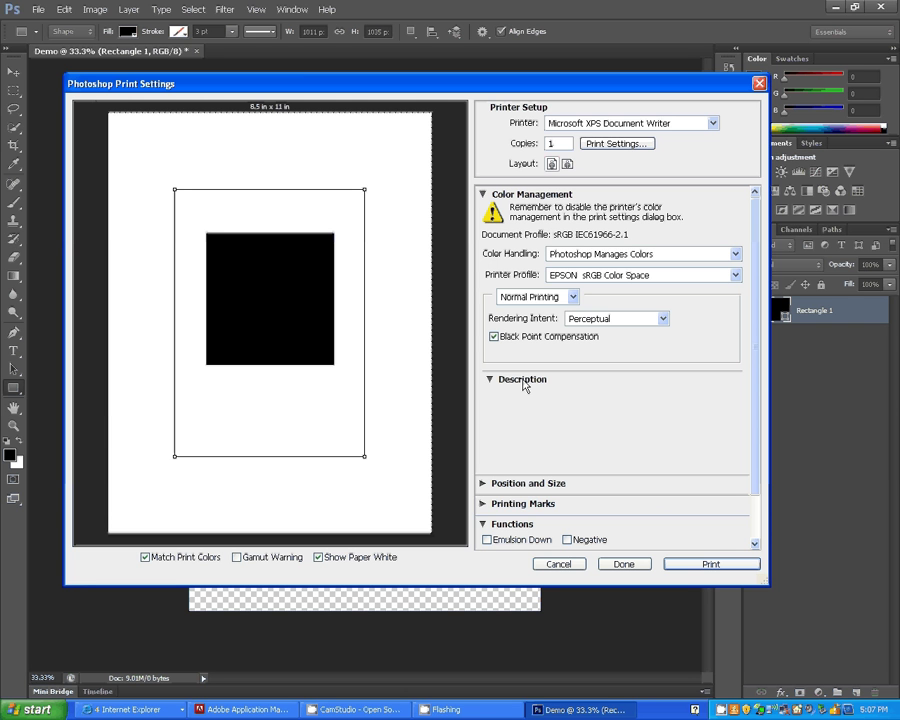
left_click(712, 123)
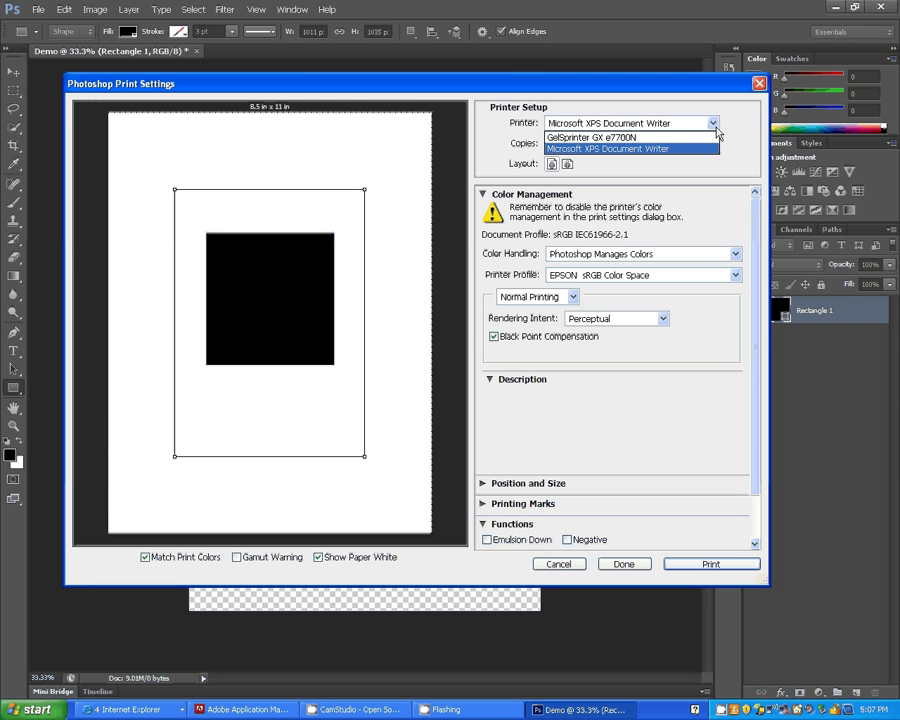
left_click(643, 138)
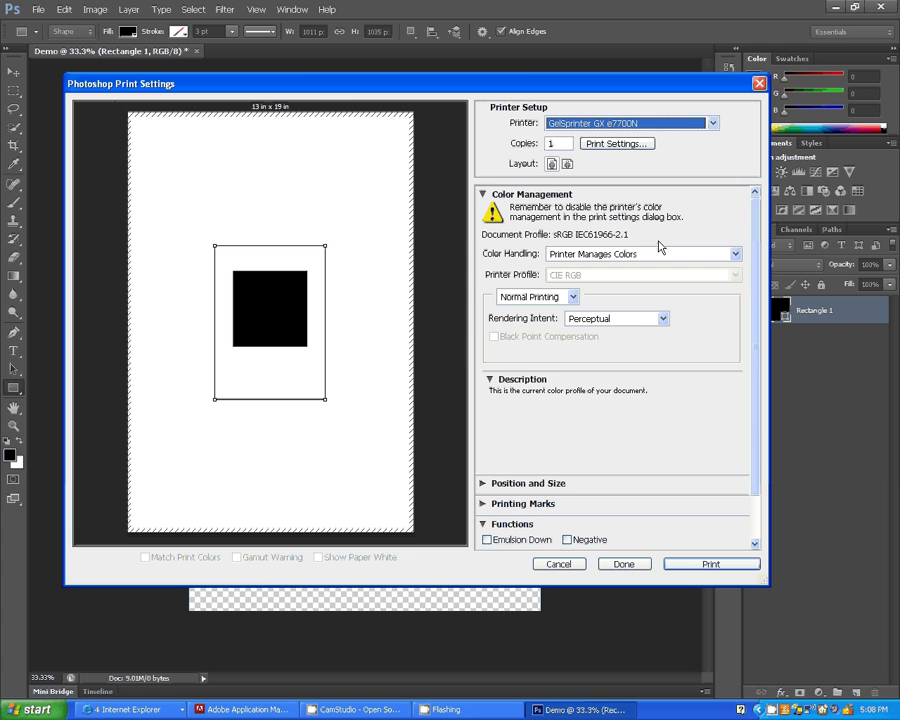
- Set Photoshop Manages Colors with the GXe7700N DyeTrans HiQuality v4a.icm printer profile
left_click(484, 195)
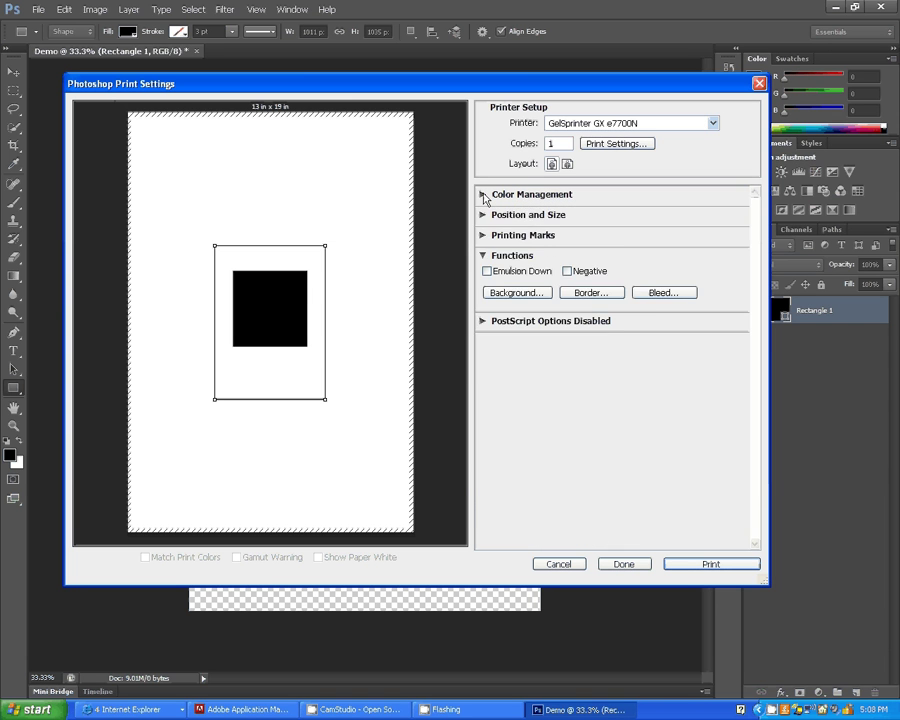
left_click(484, 195)
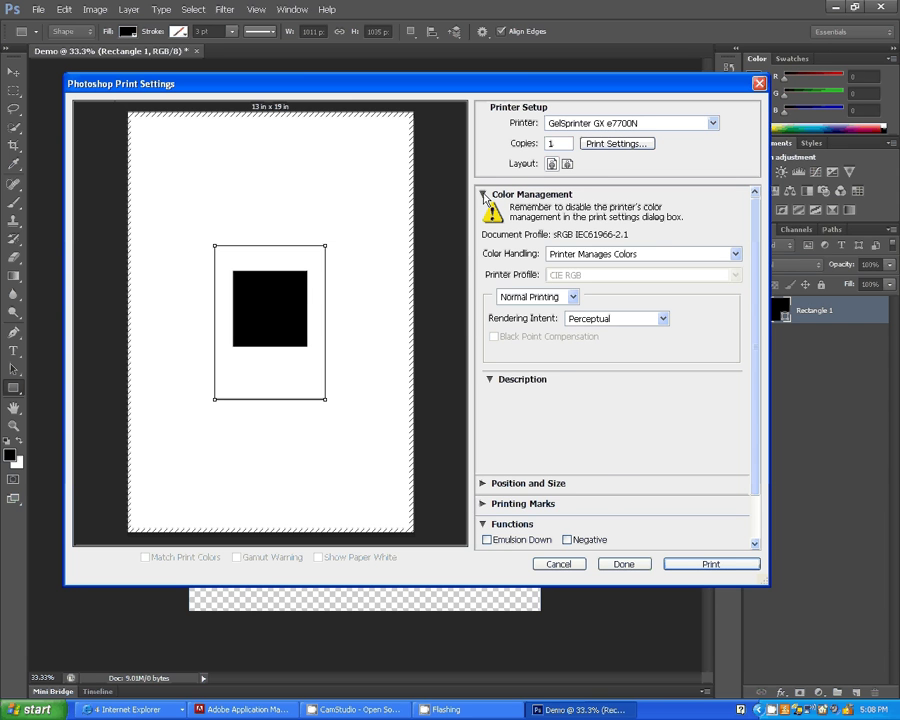
left_click(736, 256)
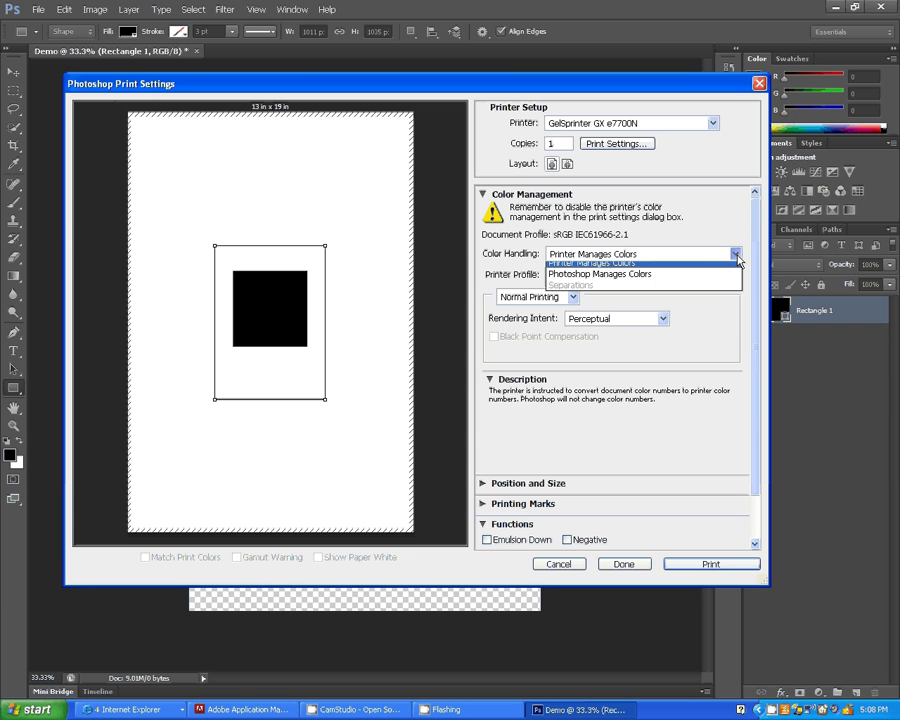
left_click(636, 281)
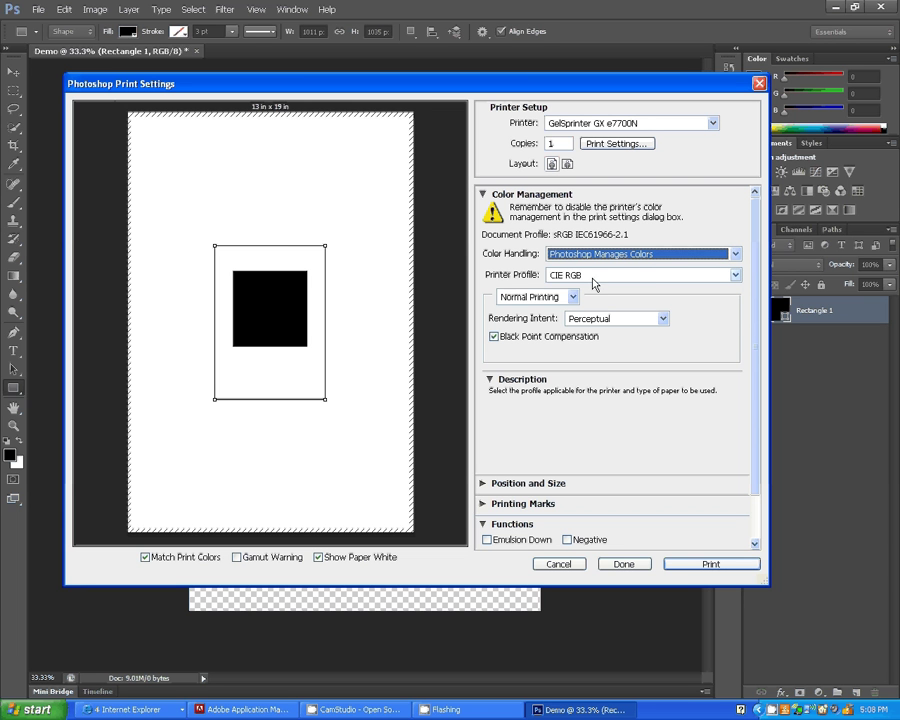
left_click(734, 276)
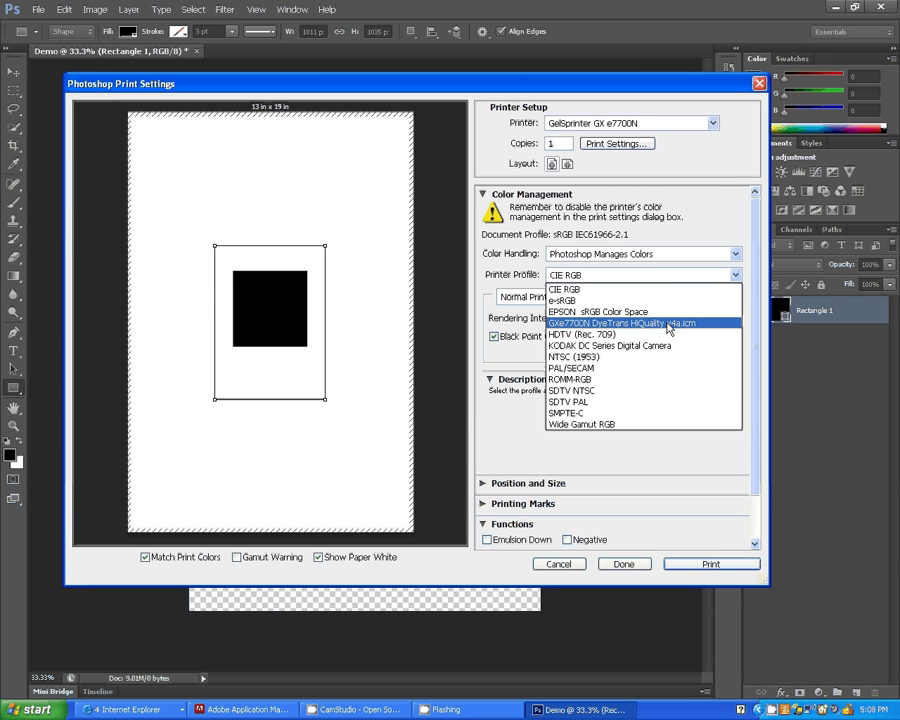
left_click(668, 323)
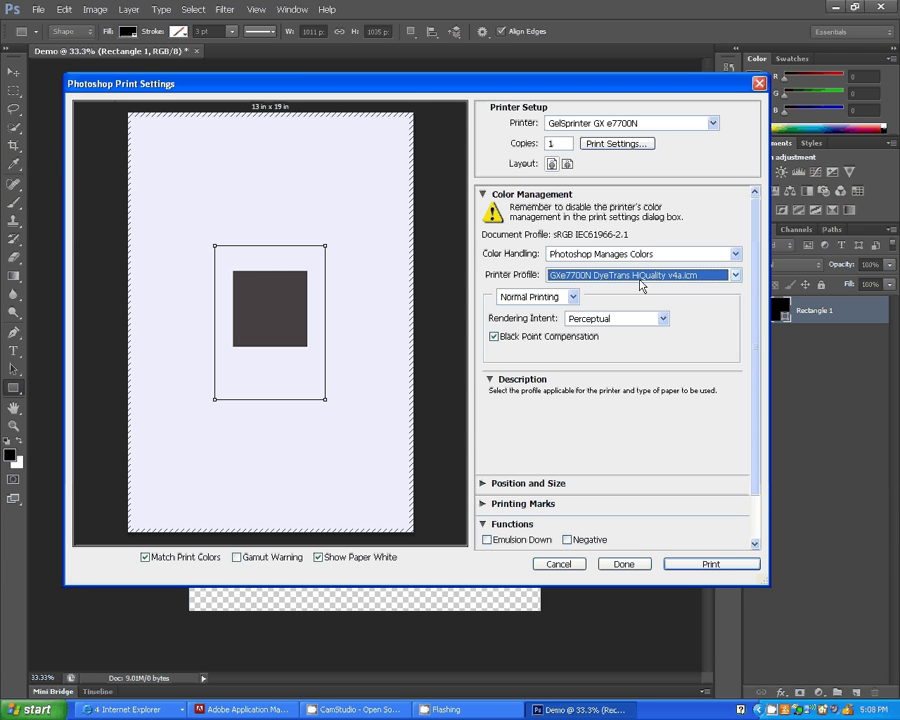
left_click(660, 319)
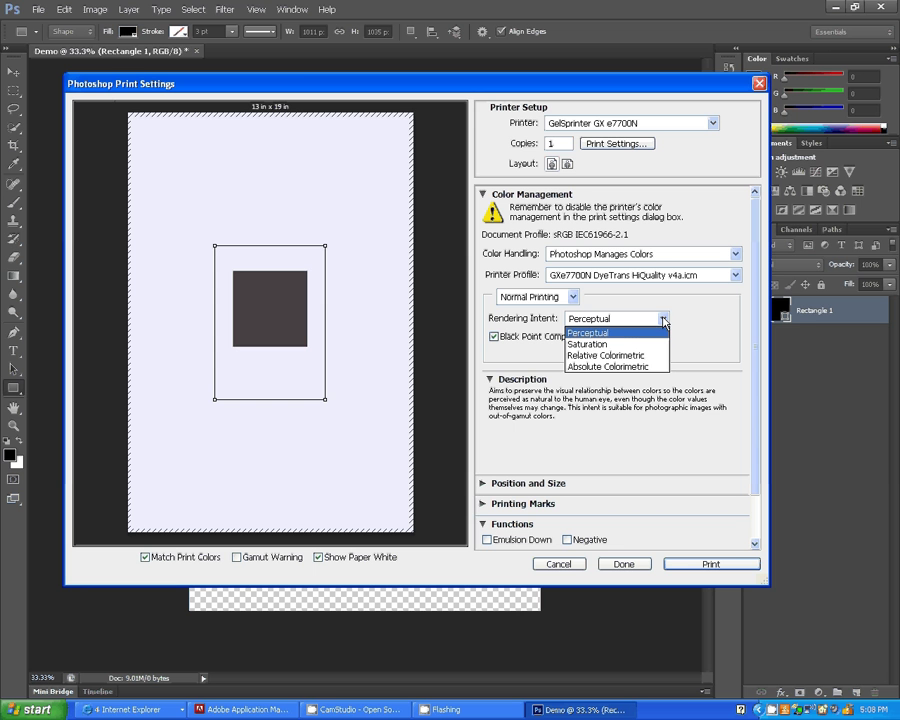
- Choose Perceptual as the rendering intent
left_click(627, 334)
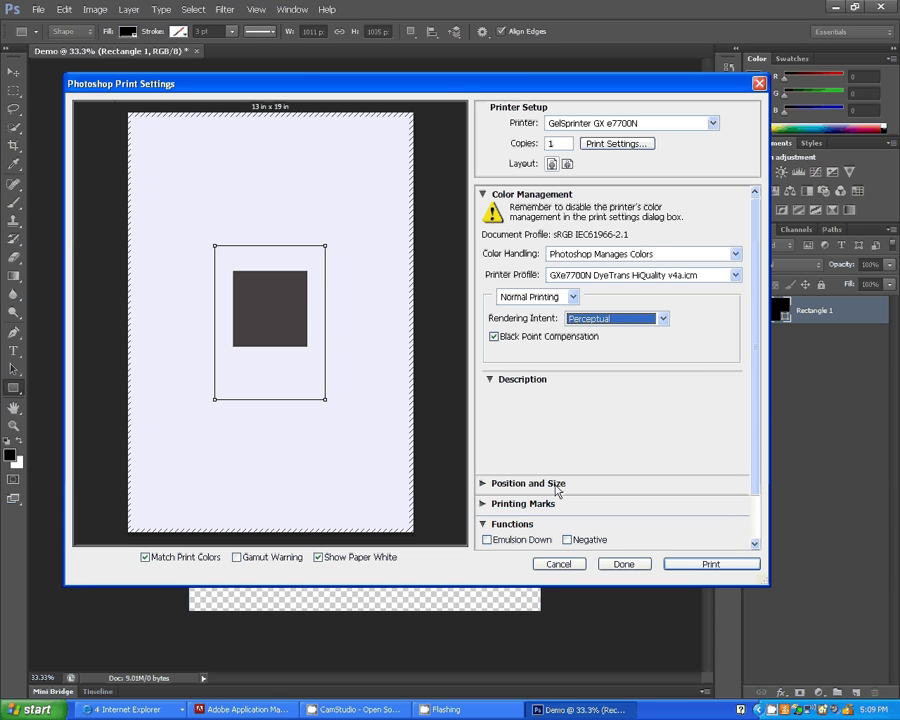
- Tick Emulsion Down under Functions so the print is flipped horizontally
left_click(484, 527)
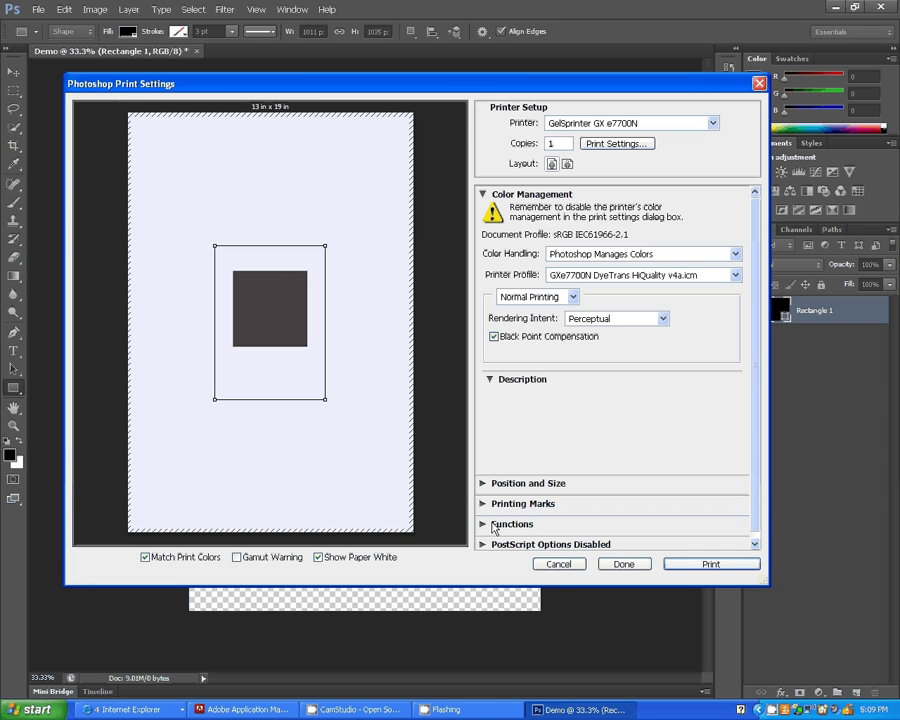
left_click(490, 380)
left_click(490, 380)
left_click(483, 524)
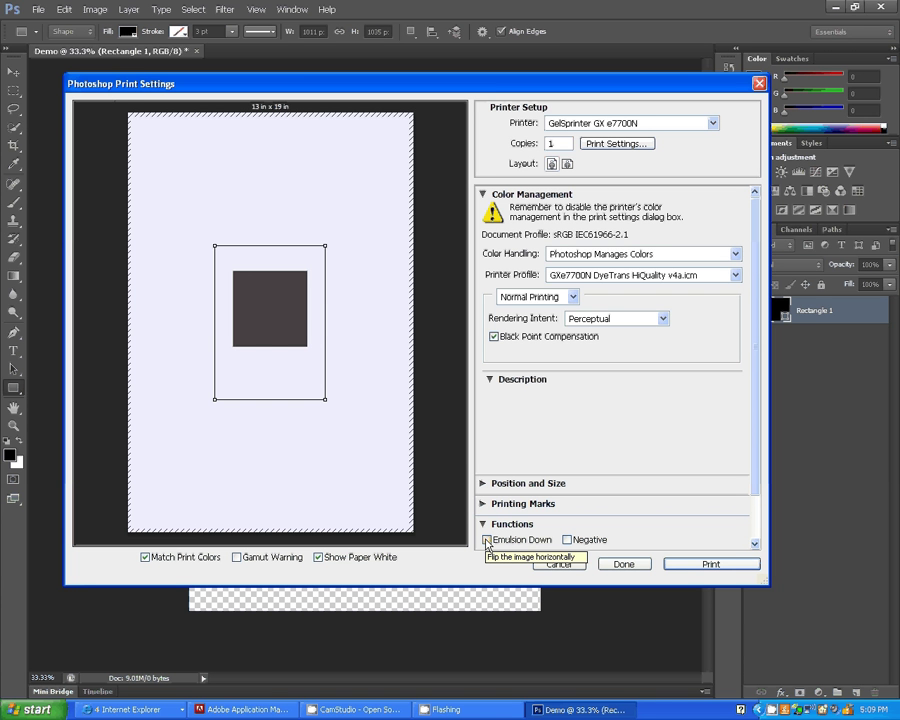
left_click(487, 540)
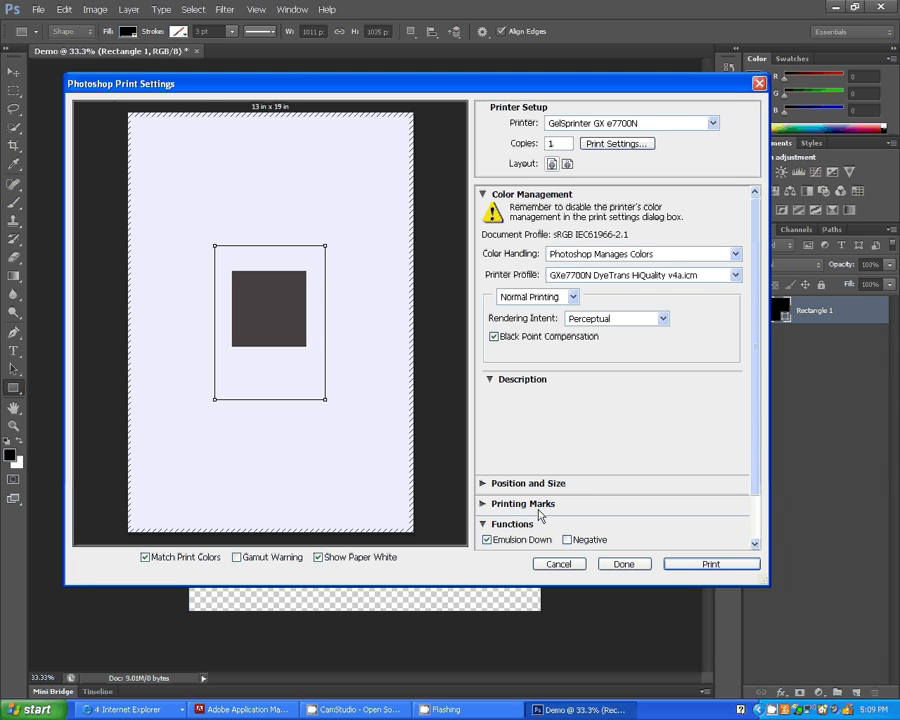
left_click_drag(755, 442, 688, 505)
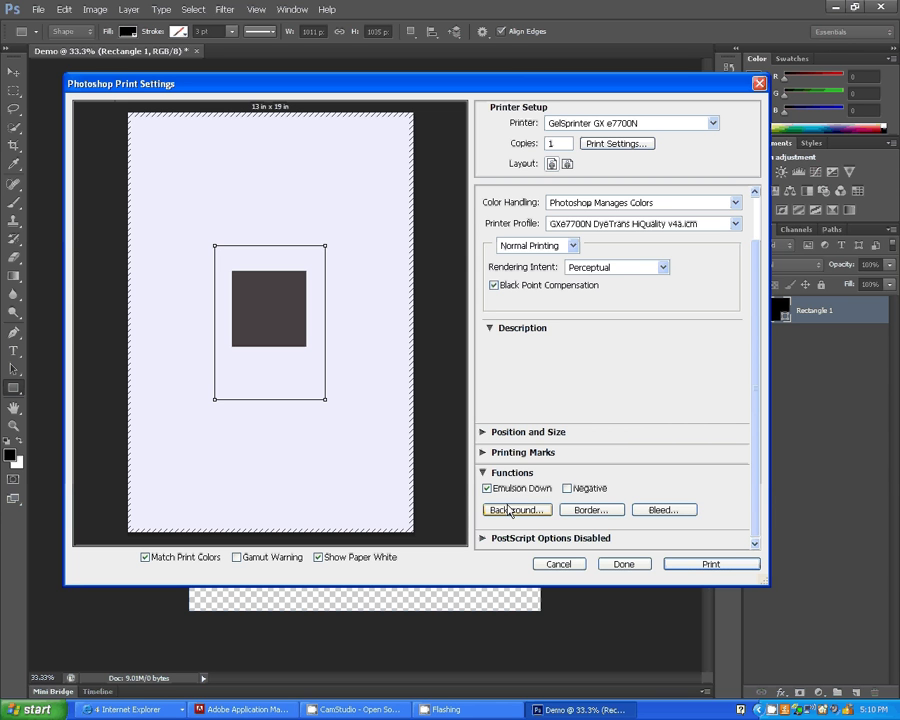
- Make sure the Emulsion Down checkbox ends up ticked
left_click(487, 488)
left_click(487, 488)
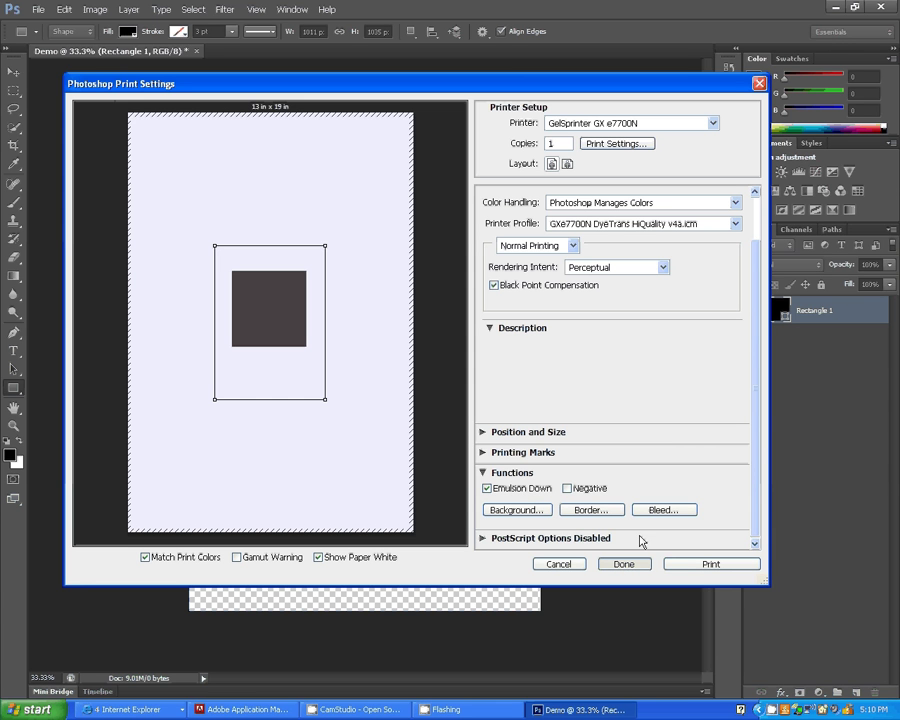
key("Escape")
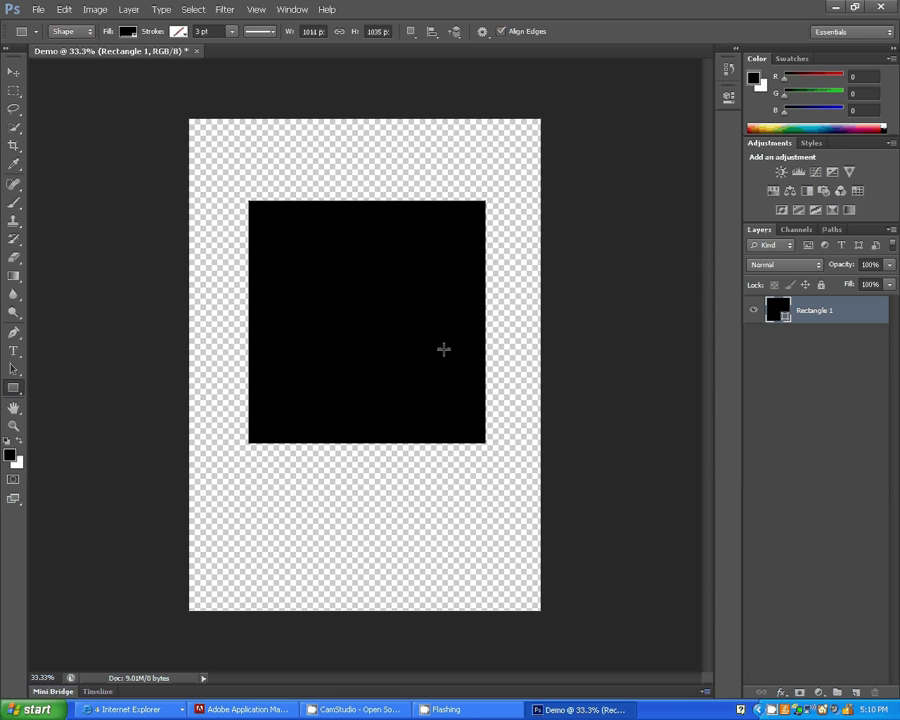
left_click(36, 9)
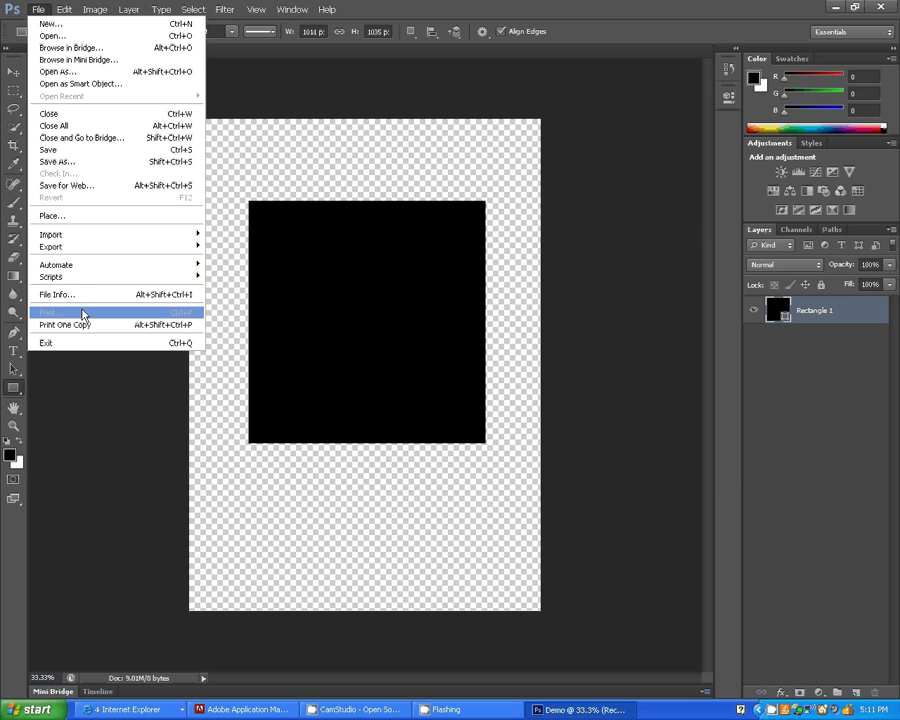
key("ctrl+p")
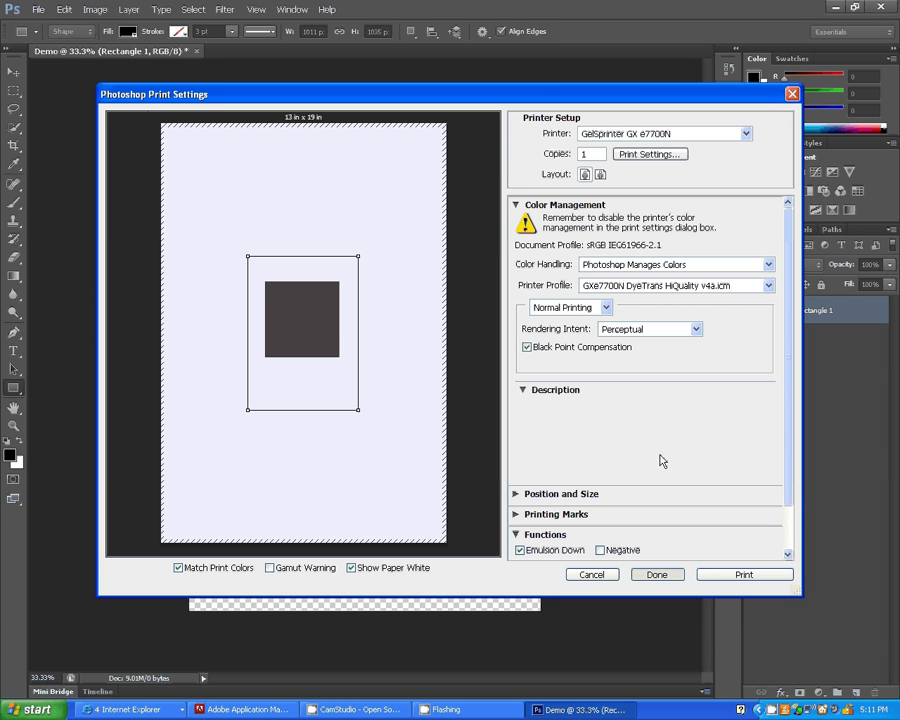
key("Escape")
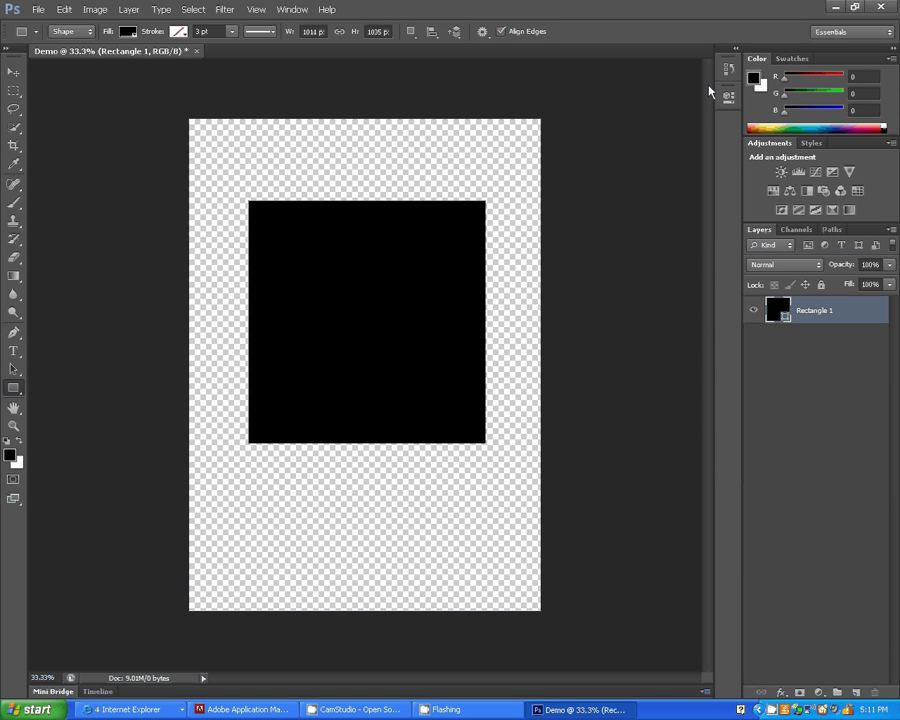